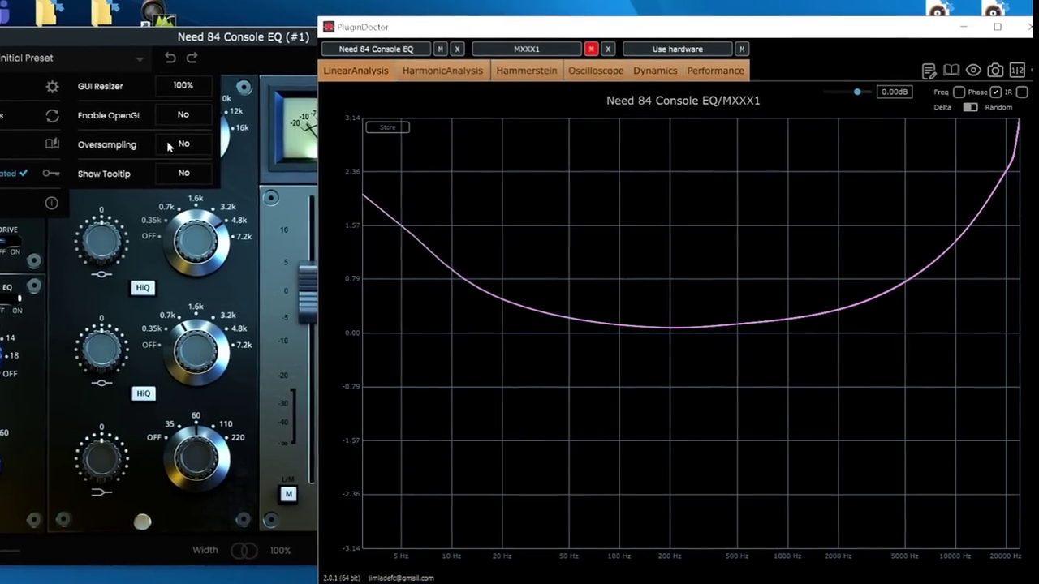
- Enable 8x oversampling in the Need 84 Console EQ window
click(168, 146)
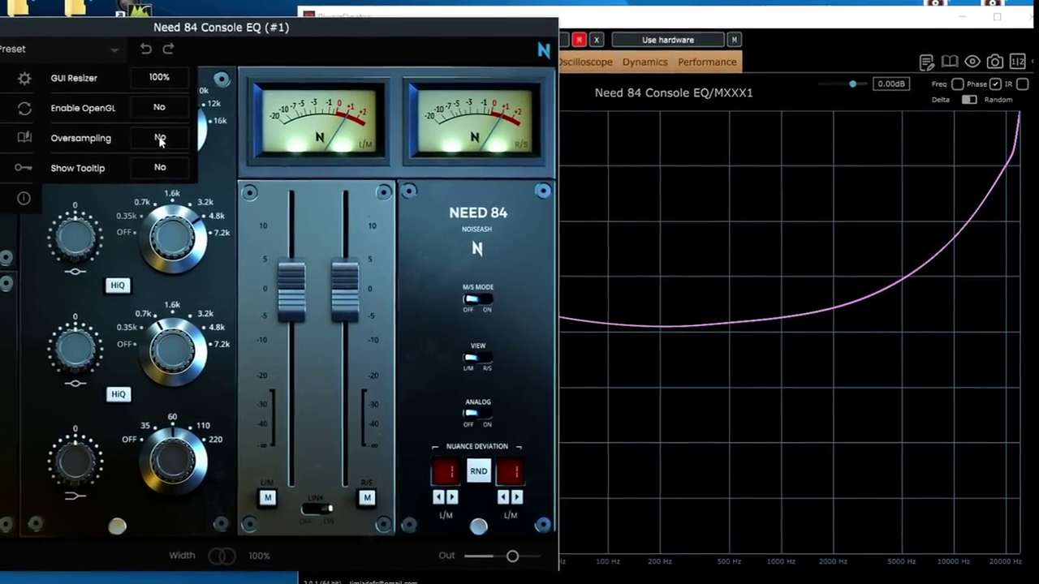
click(158, 139)
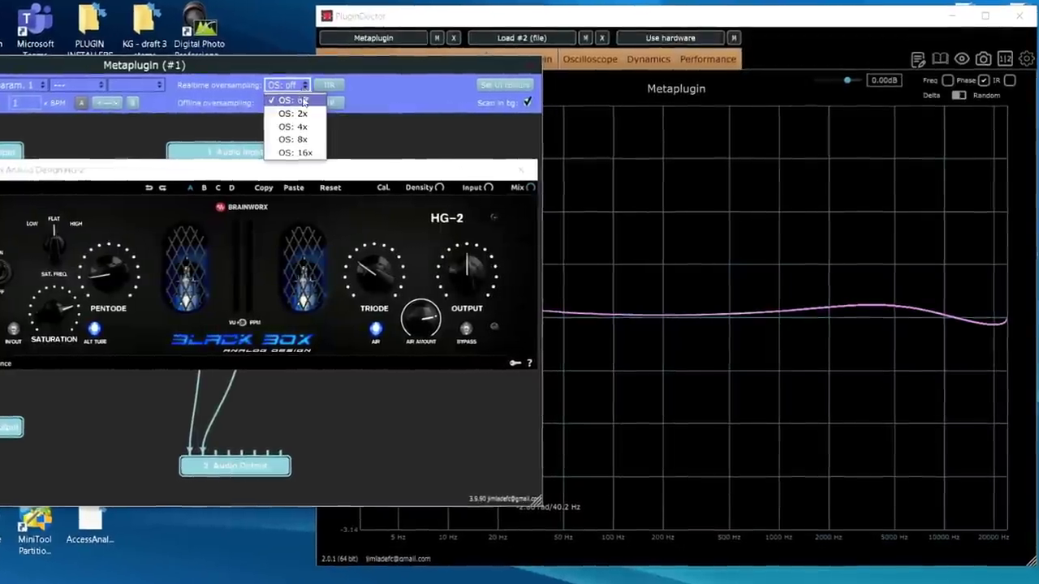
- Step Metaplugin's realtime oversampling up through 2x, 4x, 8x and 16x
click(296, 112)
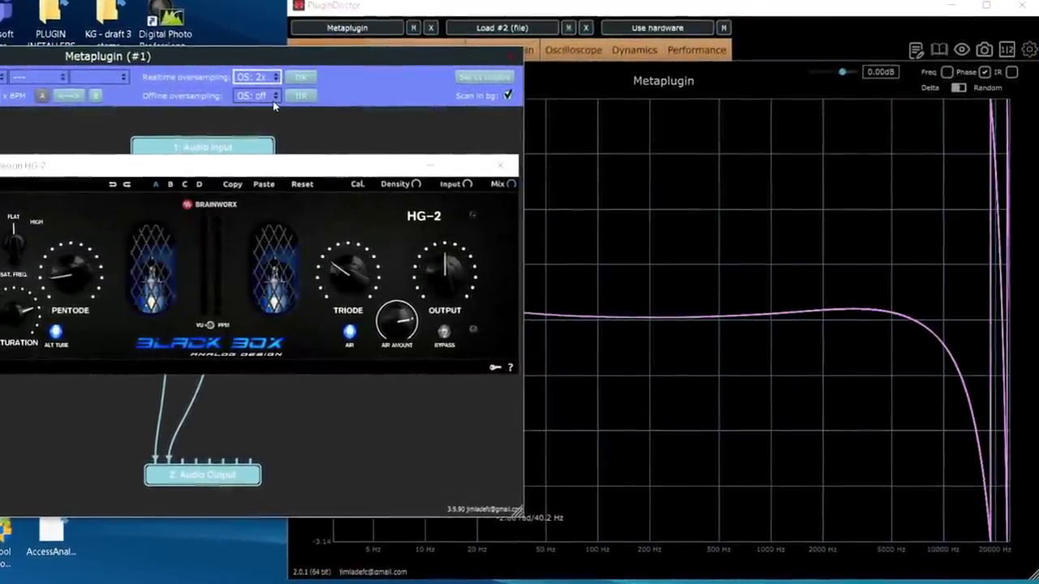
click(261, 75)
click(243, 112)
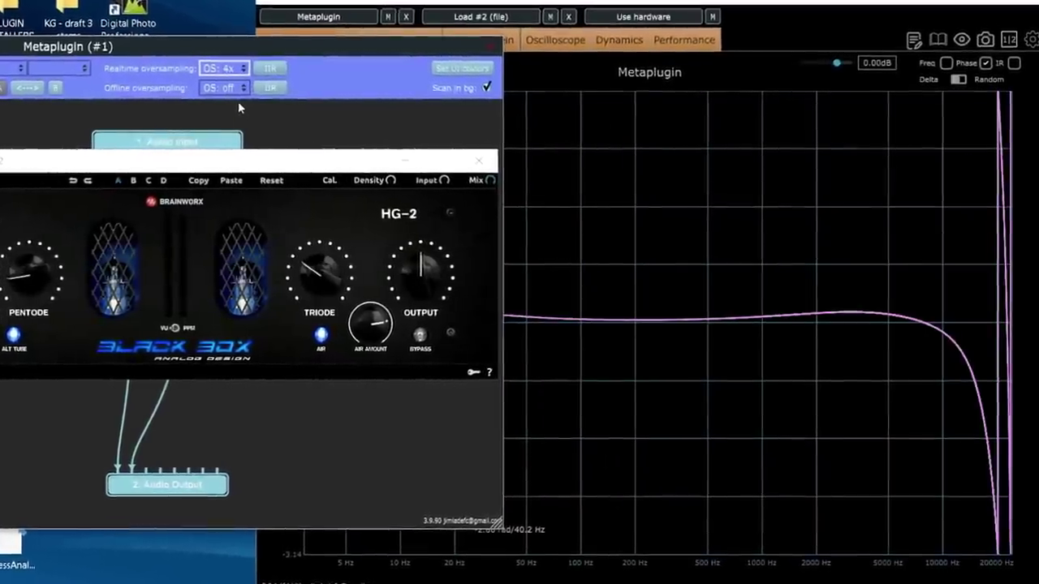
click(228, 69)
click(227, 126)
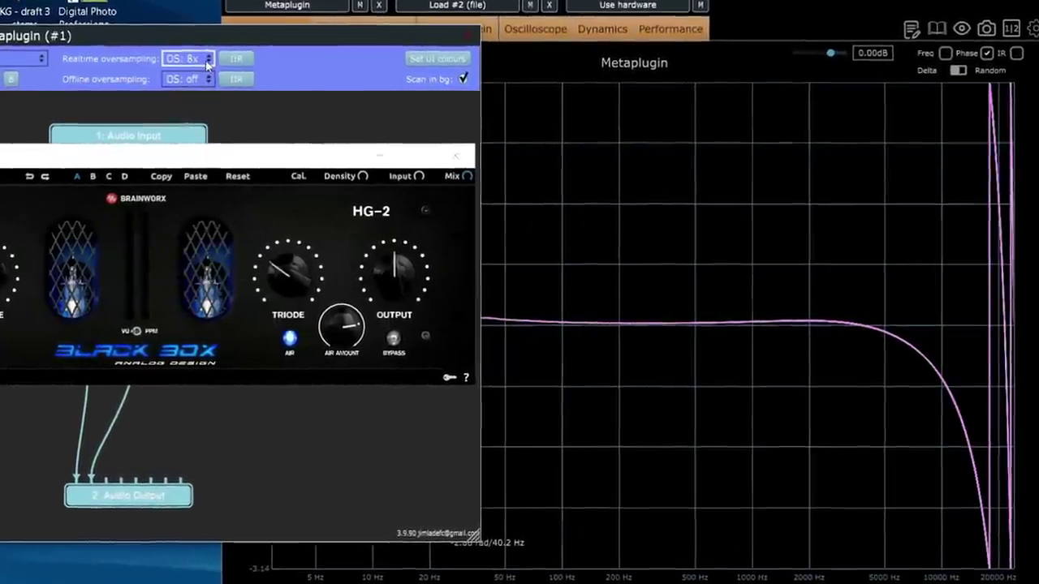
click(192, 59)
click(188, 138)
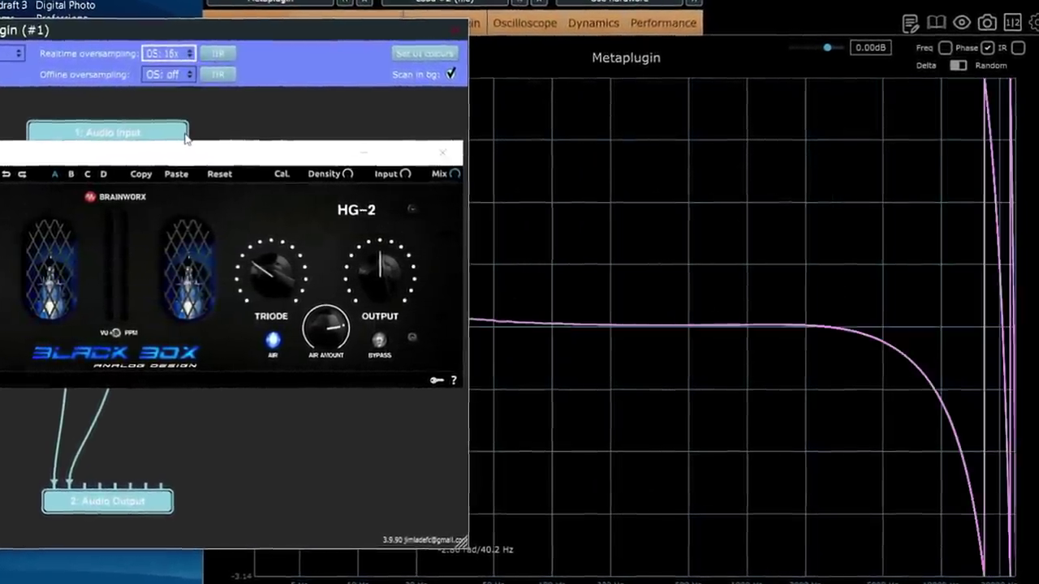
- Bring Metaplugin's realtime oversampling back down through 4x to 2x
click(172, 53)
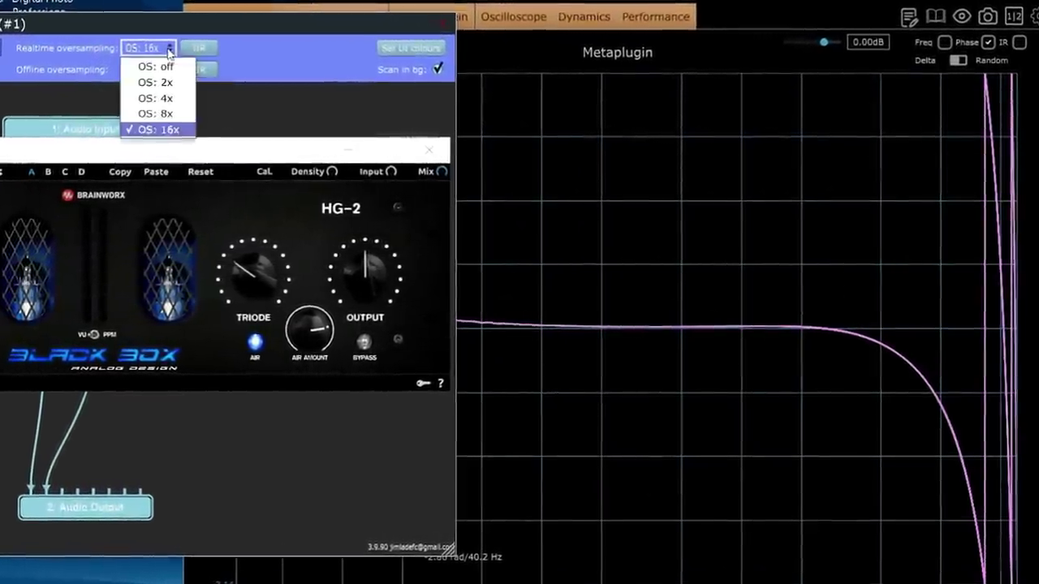
click(159, 101)
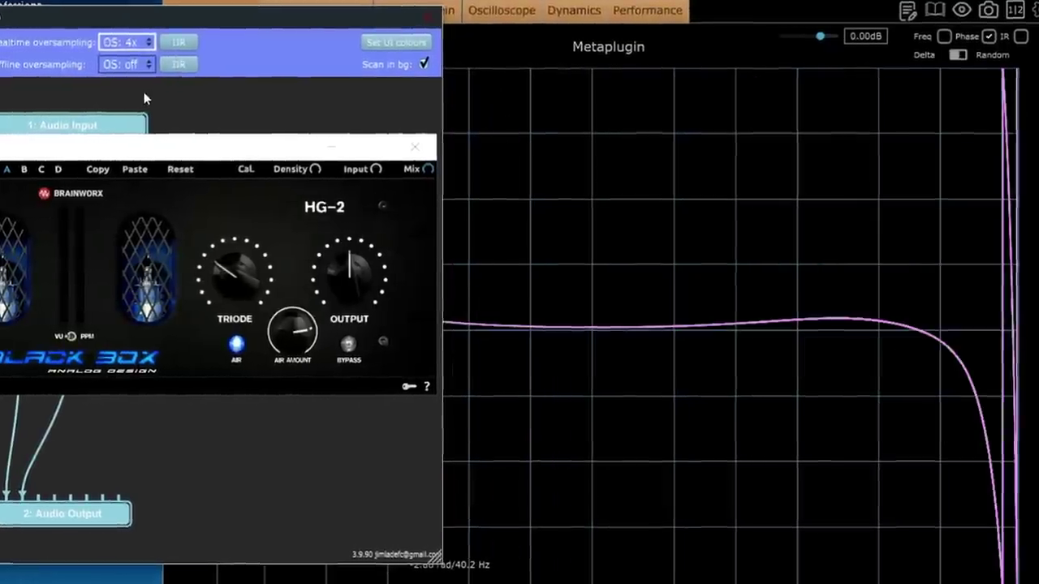
click(151, 43)
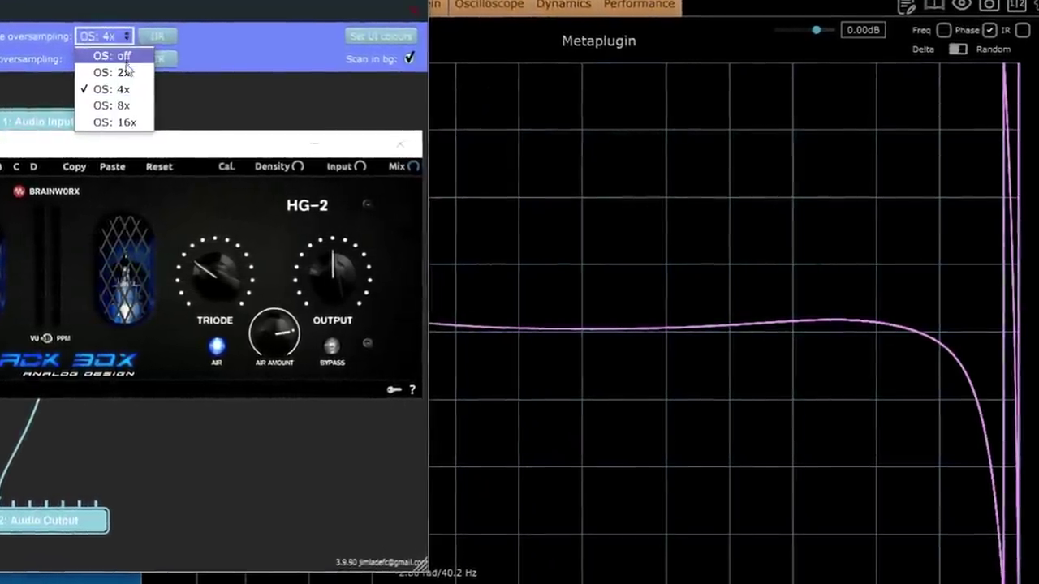
click(118, 73)
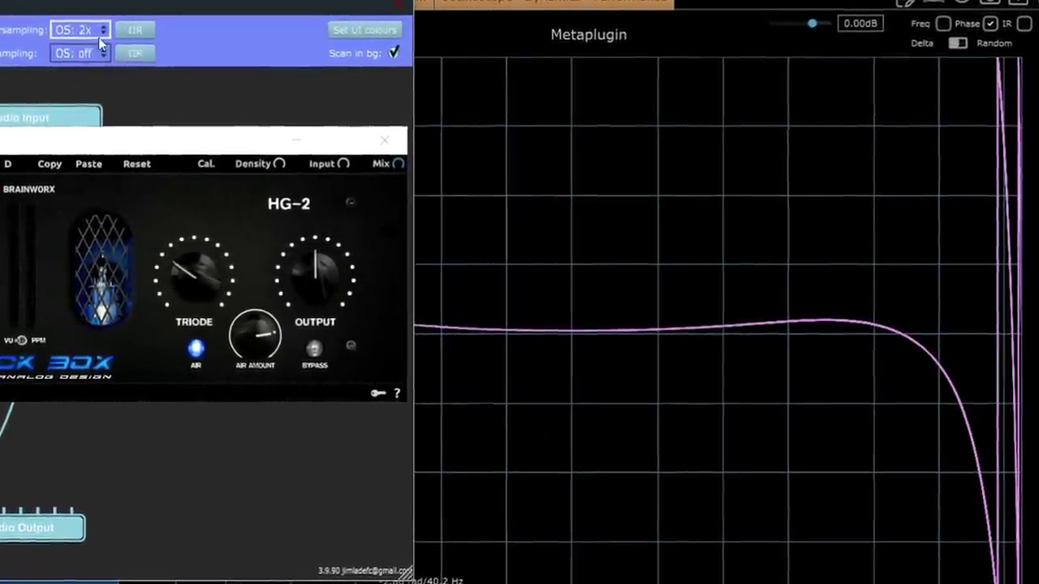
click(87, 31)
- Turn Metaplugin's realtime oversampling off
click(81, 47)
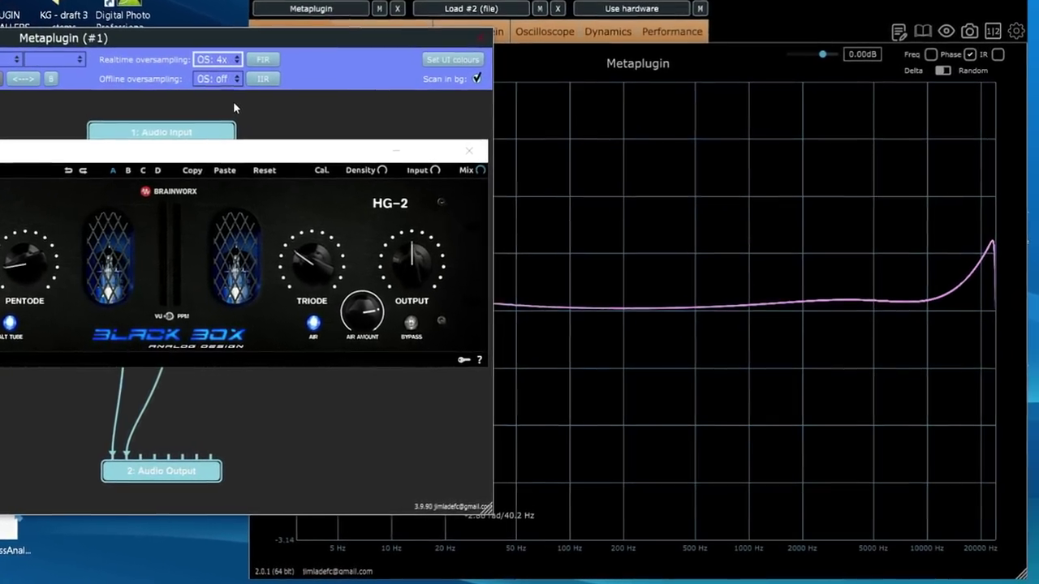
- Try realtime oversampling at 8x, 2x and off, settling on 2x
click(221, 62)
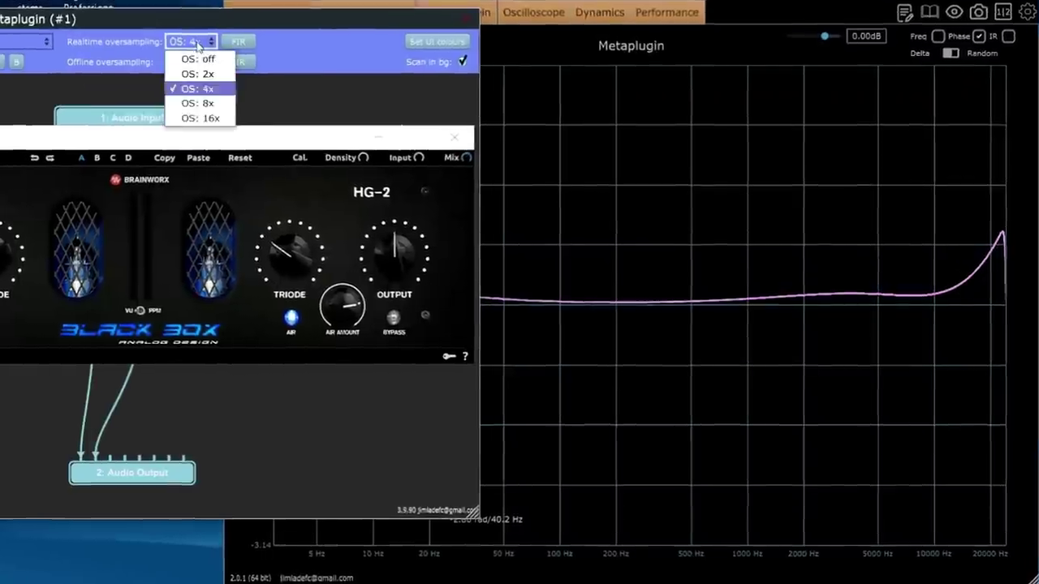
click(197, 103)
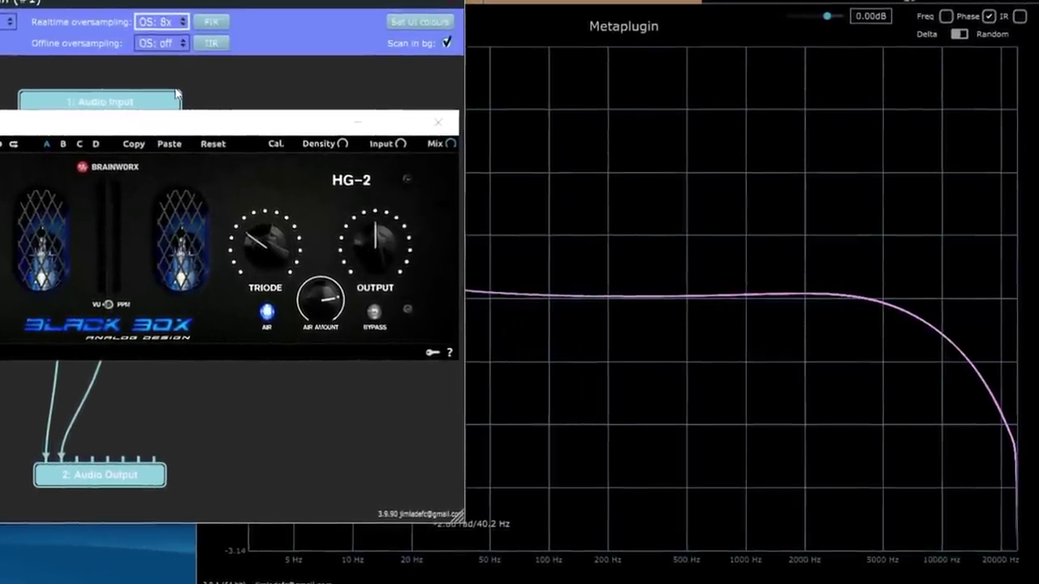
click(154, 12)
click(163, 46)
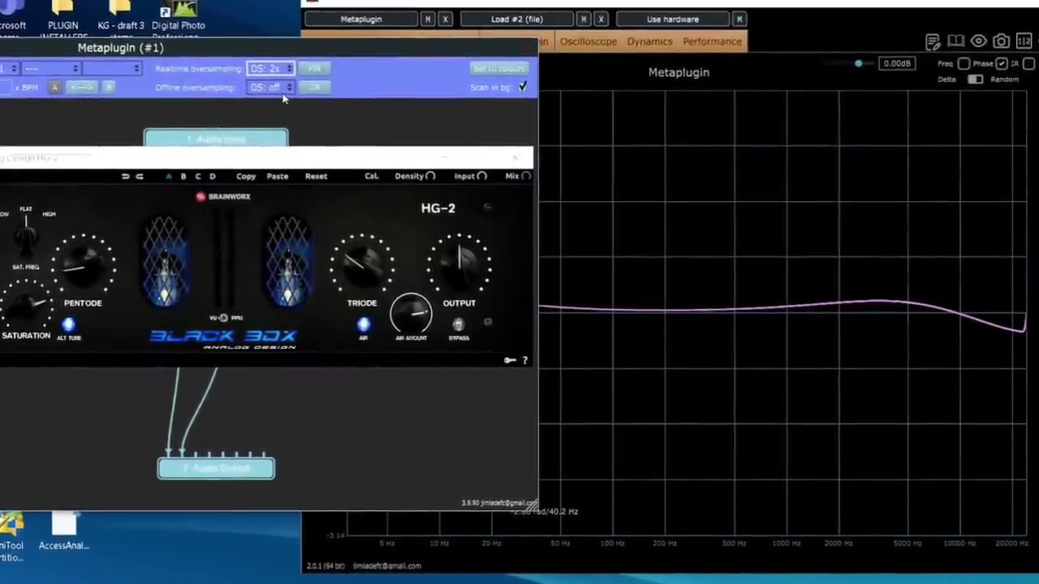
click(270, 69)
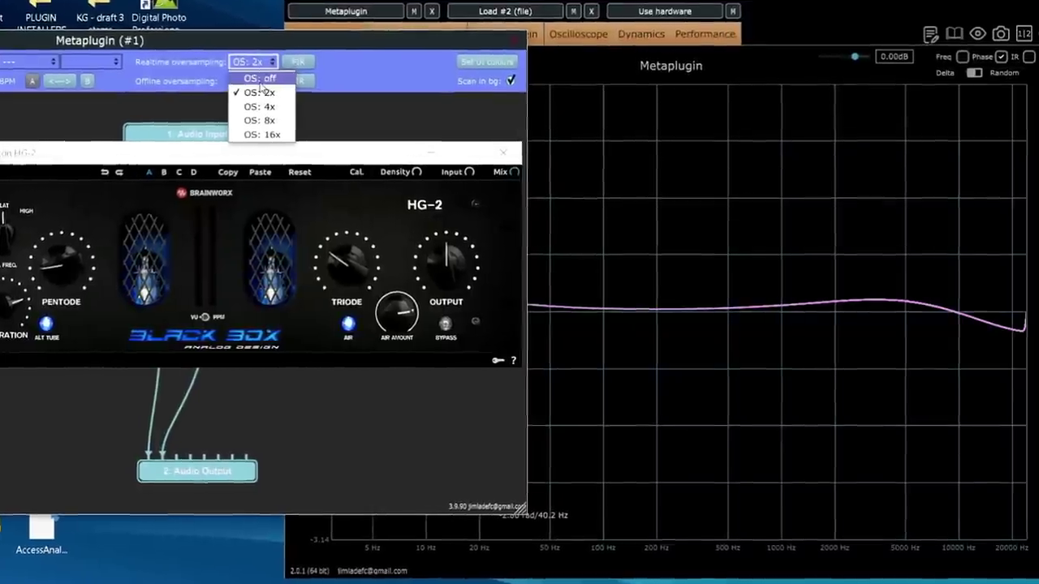
click(259, 81)
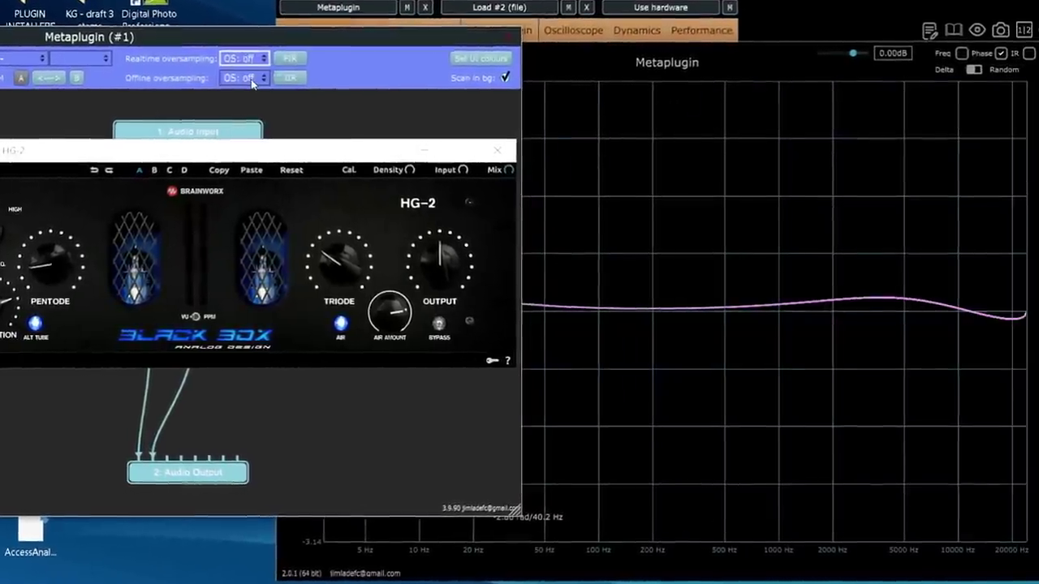
click(246, 55)
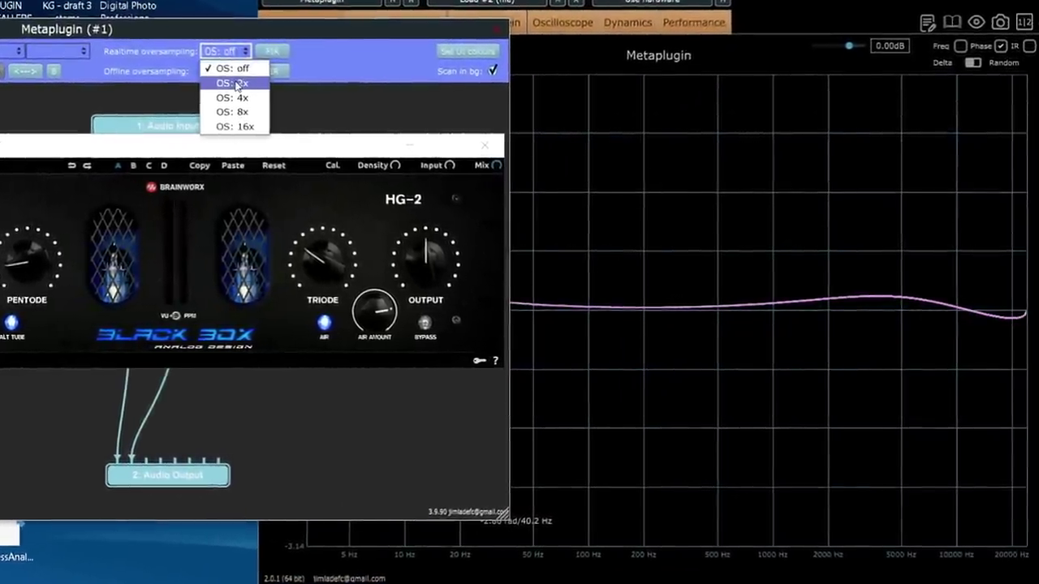
click(243, 89)
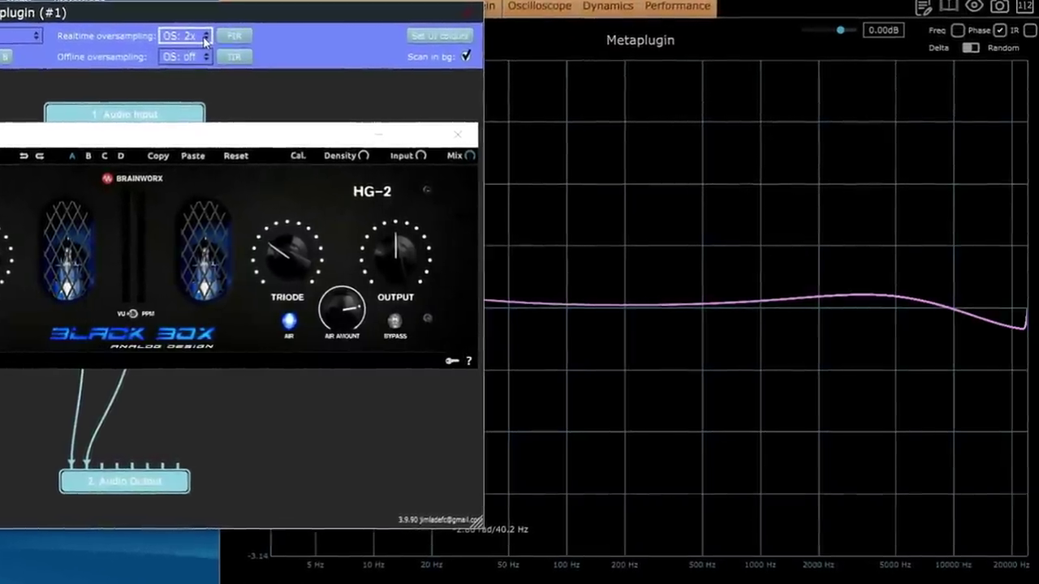
click(194, 37)
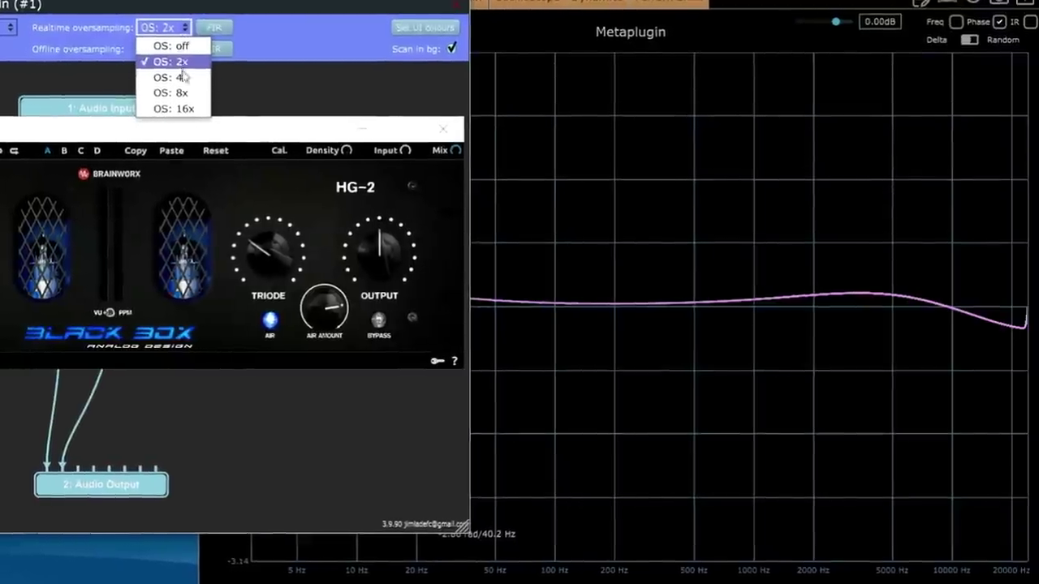
click(191, 84)
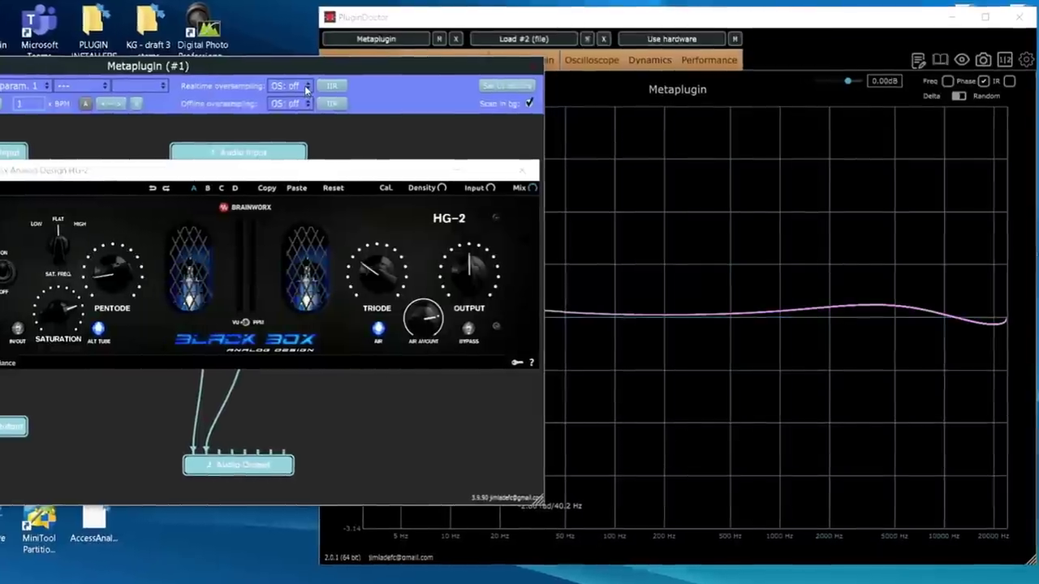
- Set realtime oversampling to 2x, then 4x, 8x and 16x, checking the phase graph each time
click(279, 82)
click(295, 112)
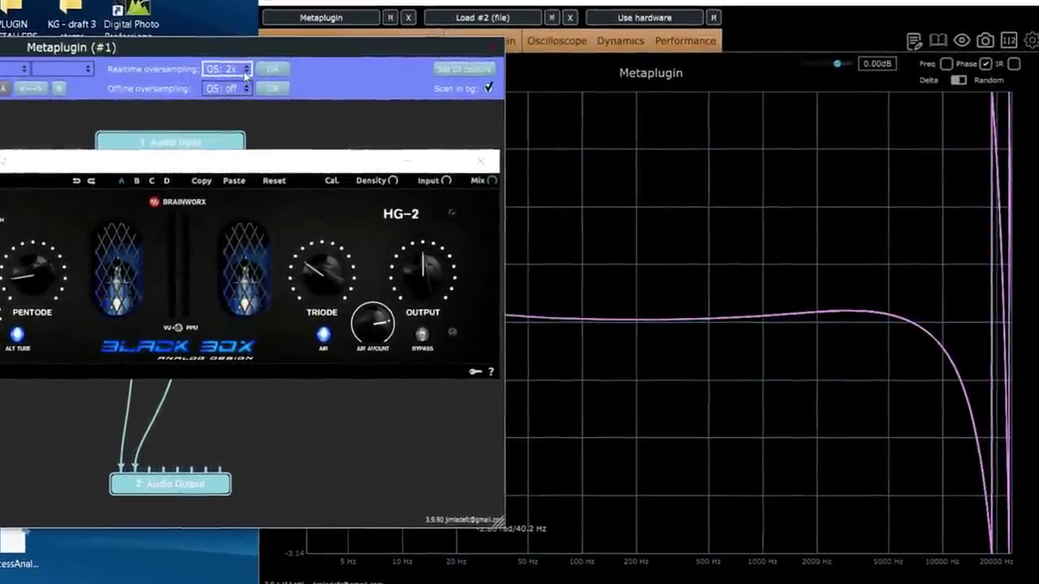
click(237, 71)
click(231, 112)
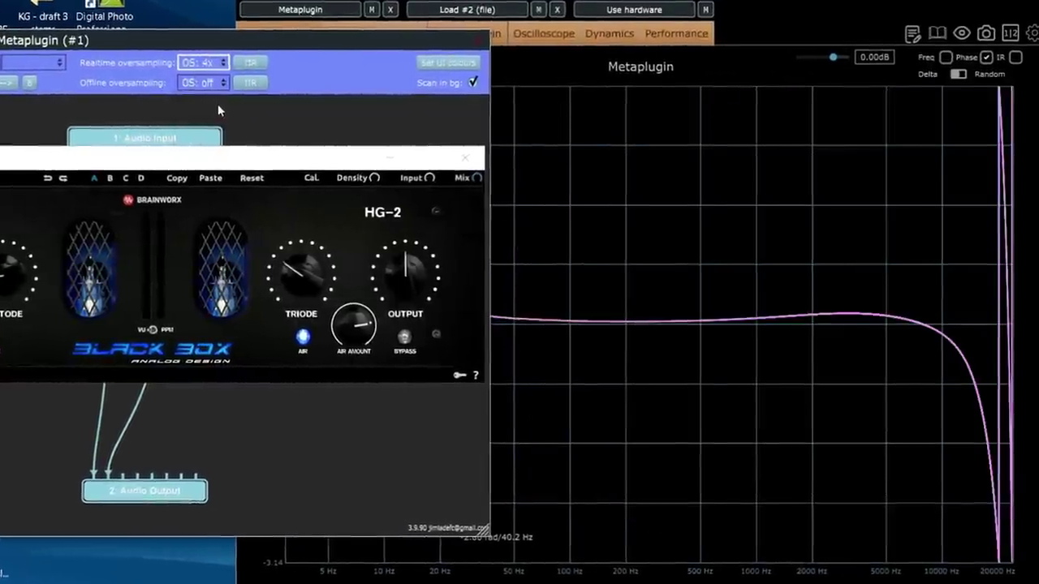
click(195, 60)
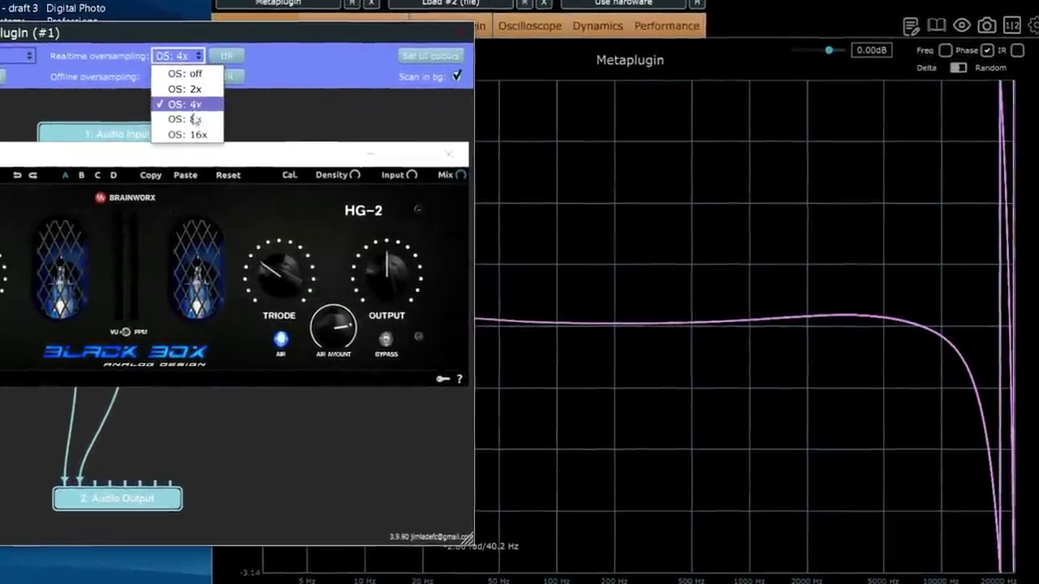
click(191, 124)
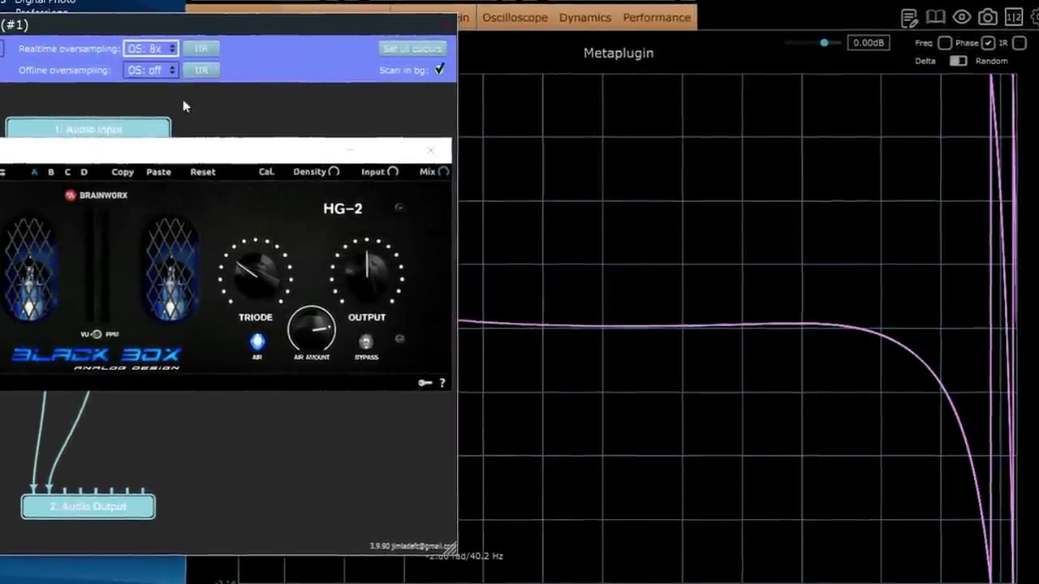
click(182, 52)
click(146, 127)
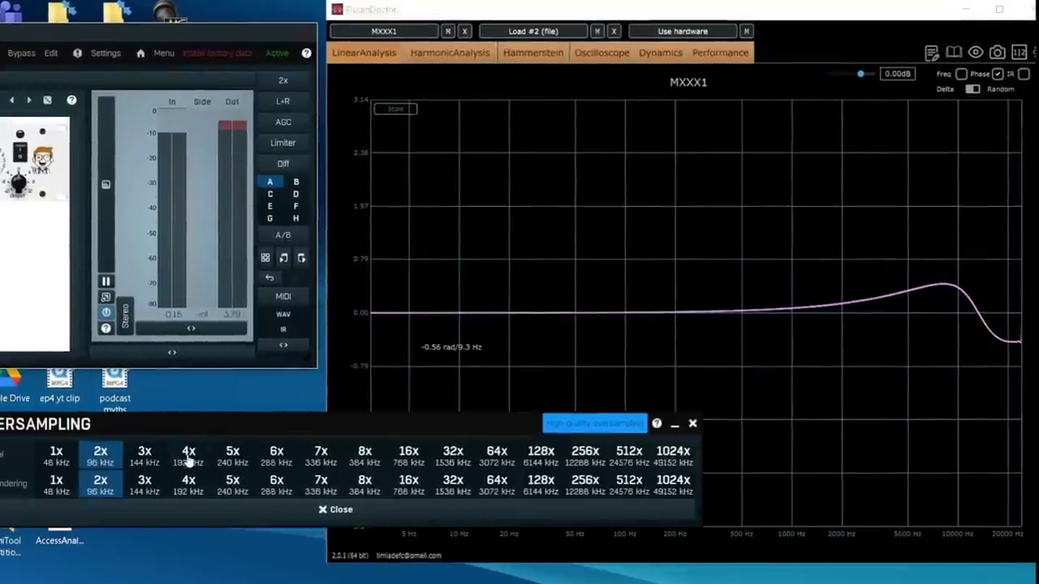
- Set MXXX1's oversampling to 4x, 6x, 8x and finally 32x in turn
click(162, 451)
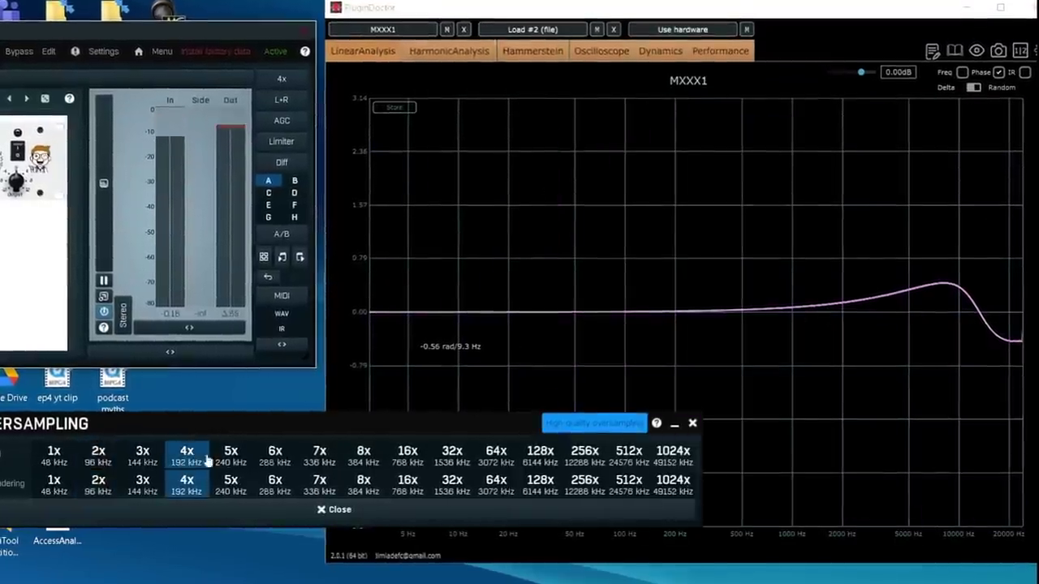
click(275, 454)
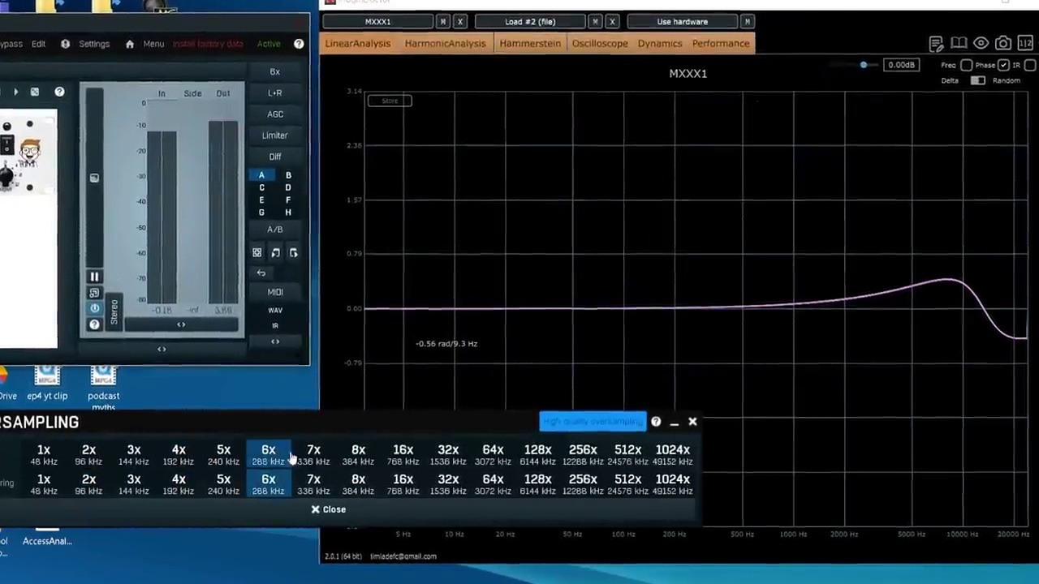
click(358, 454)
click(448, 454)
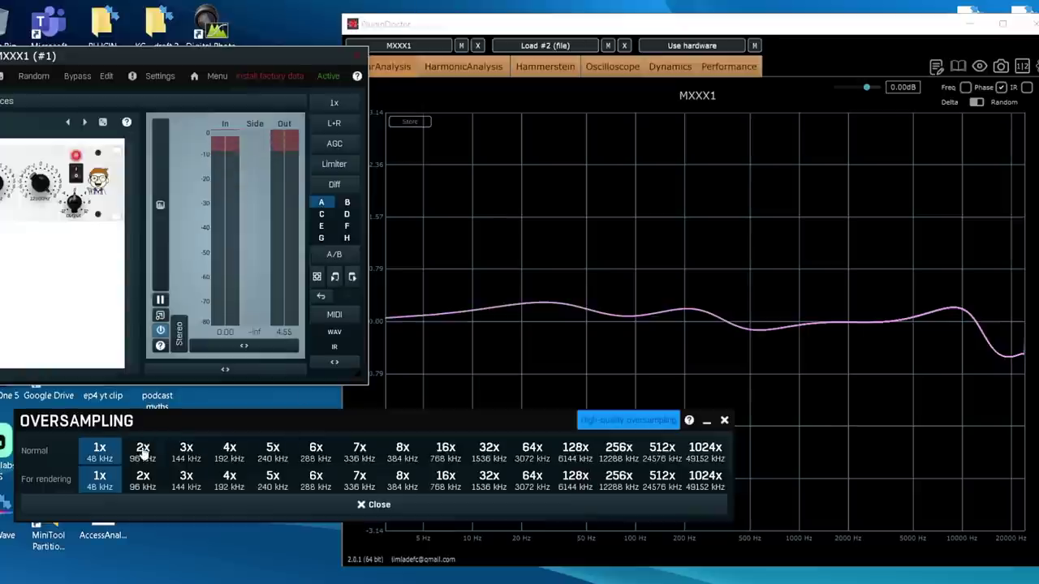
- Step MXXX1's oversampling through 2x, 4x, 6x and 8x up to 32x
click(143, 451)
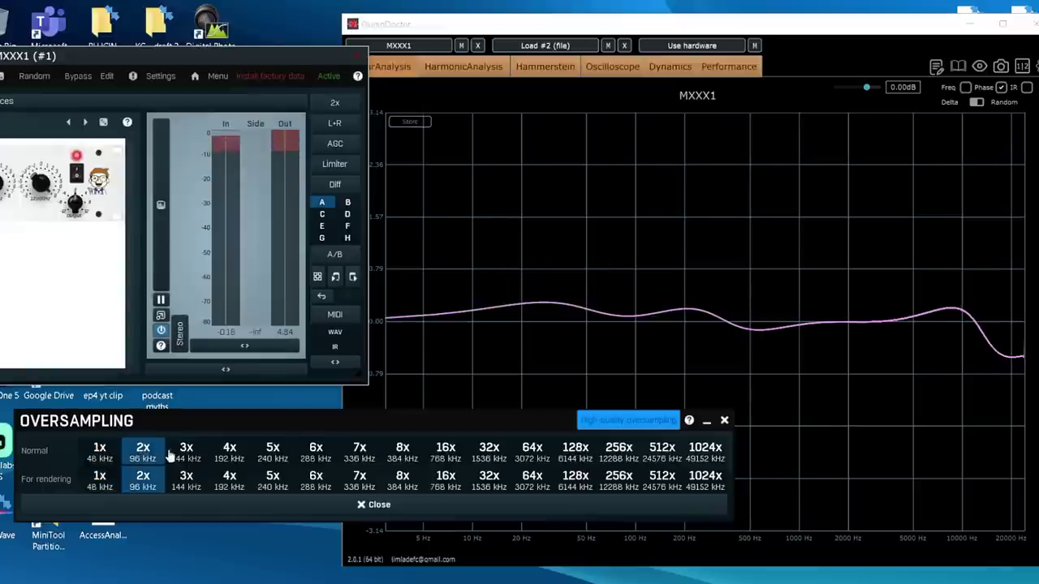
click(229, 449)
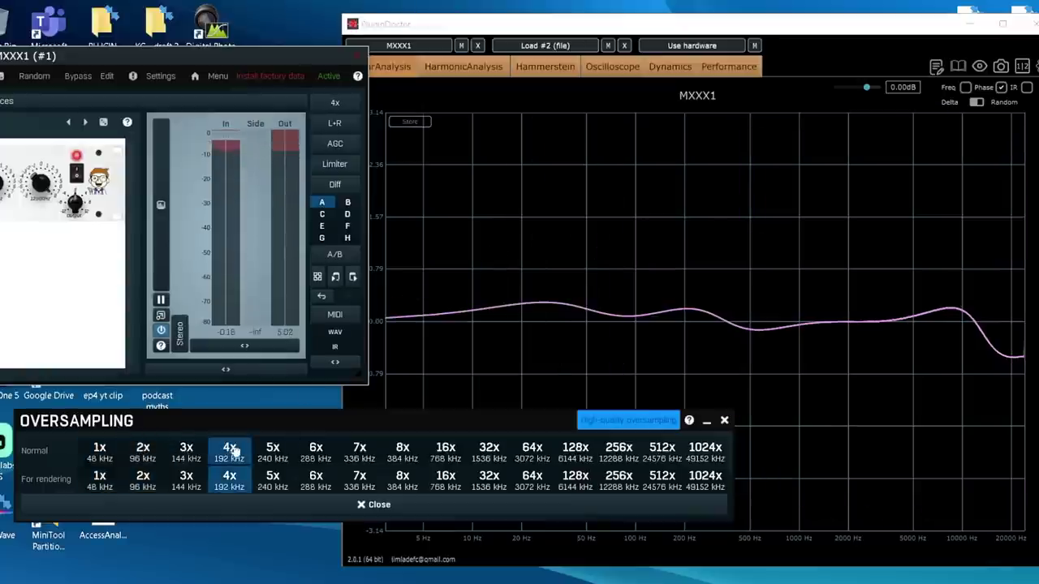
click(311, 453)
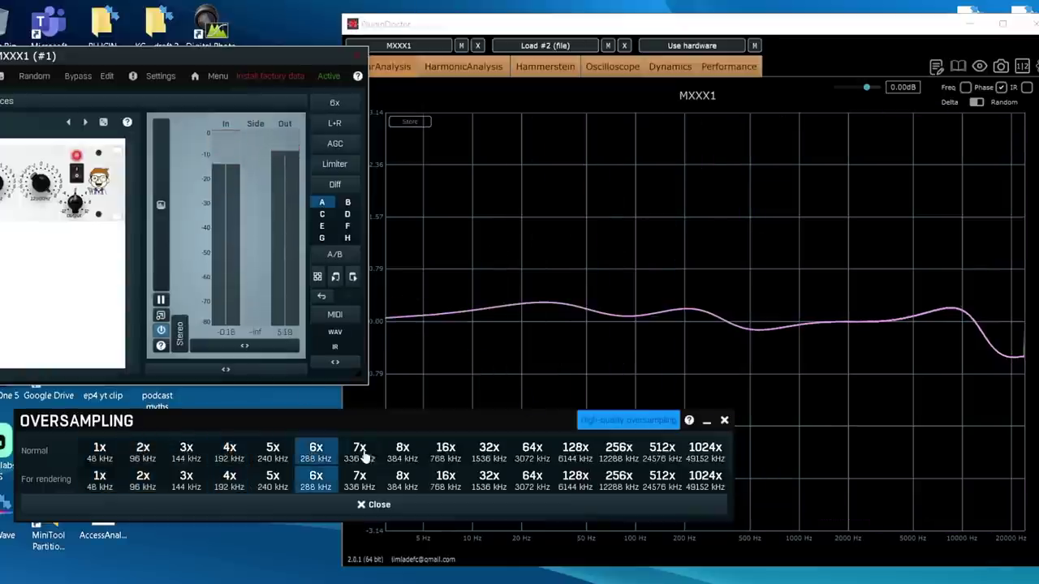
click(402, 451)
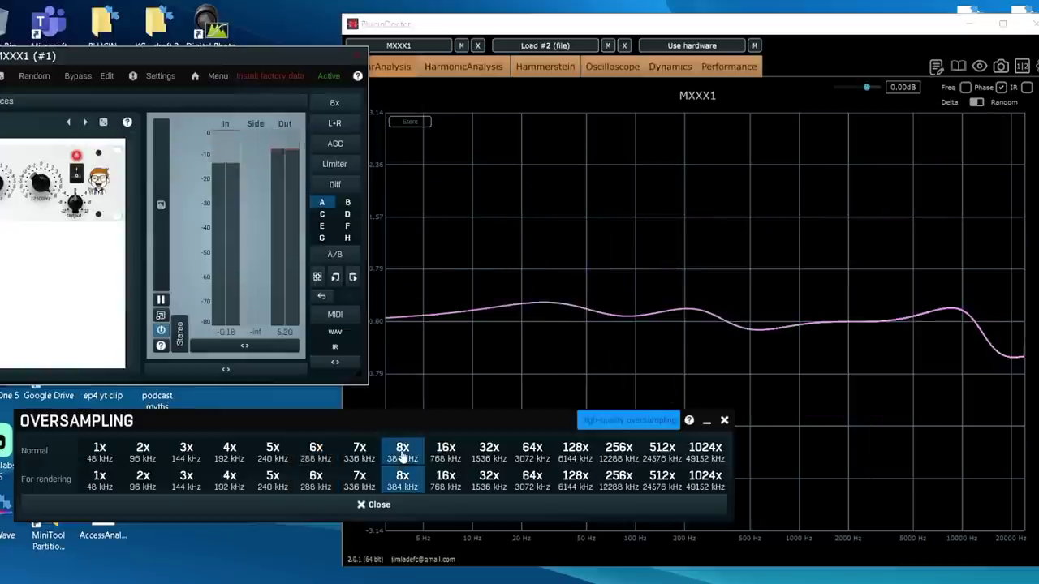
click(488, 451)
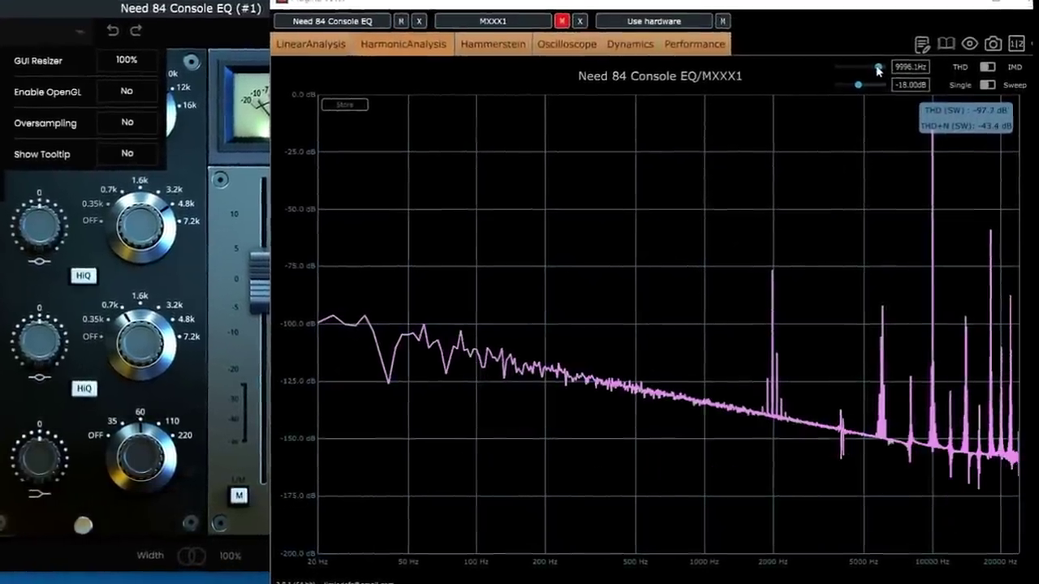
- Raise the harmonic test tone frequency to about 12 kHz
drag(876, 69, 877, 47)
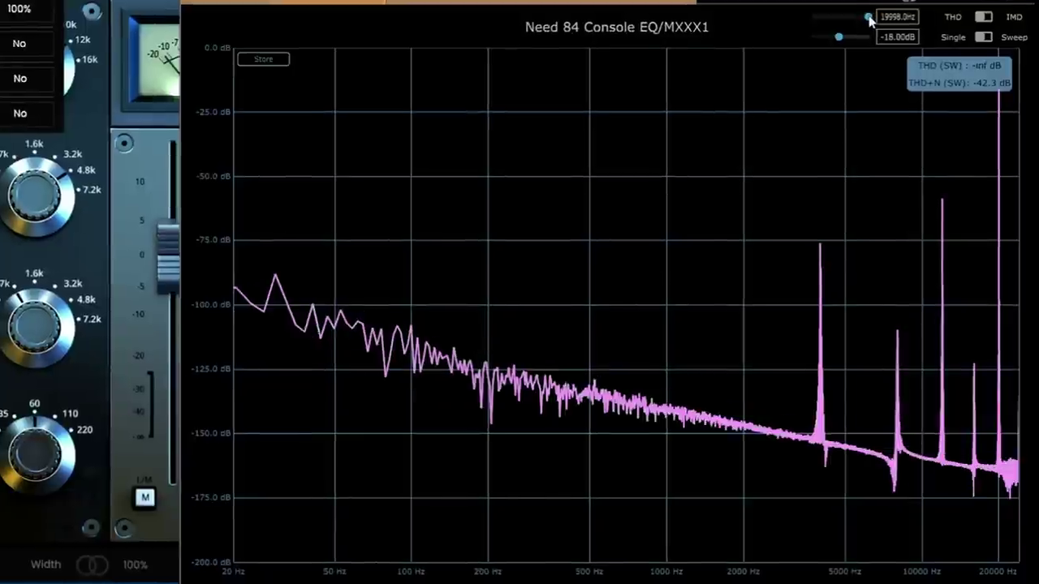